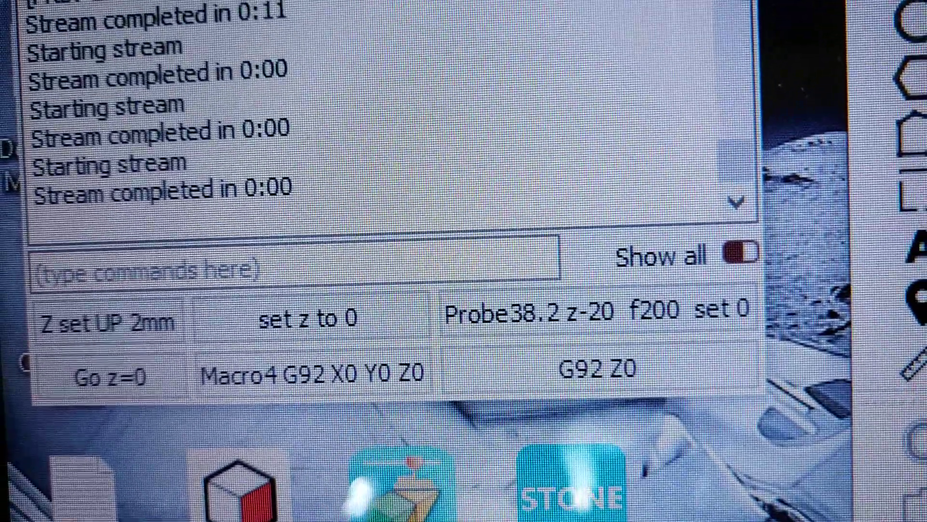
Send G92 Z0 with the console's 'set z to 0' macro to zero Z at the current height
{"action": "left_click", "coordinate": [312, 312]}
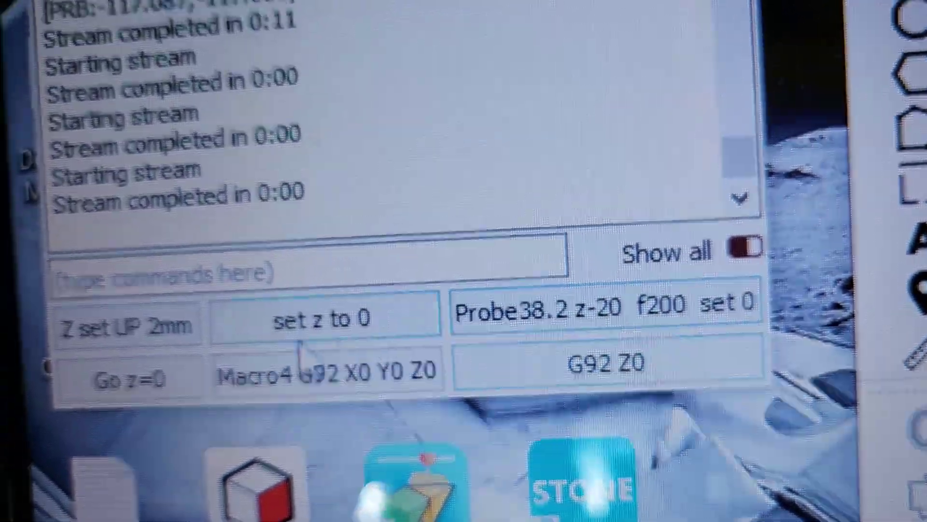